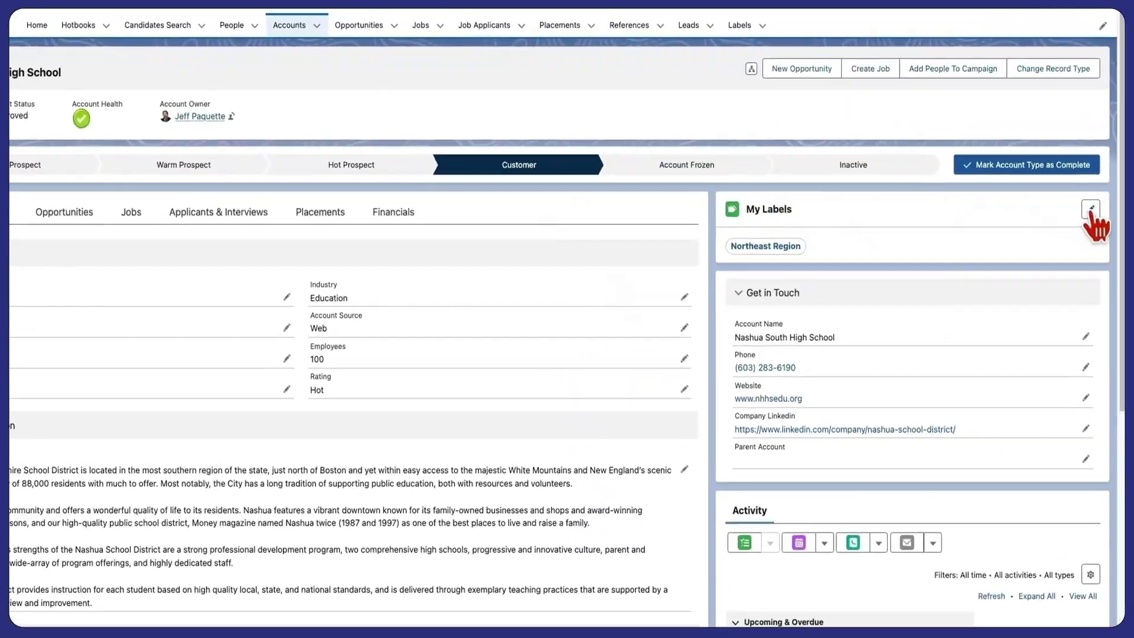
Create an Education label for Nashua South High School in Edit Labels and save it.
click(1089, 210)
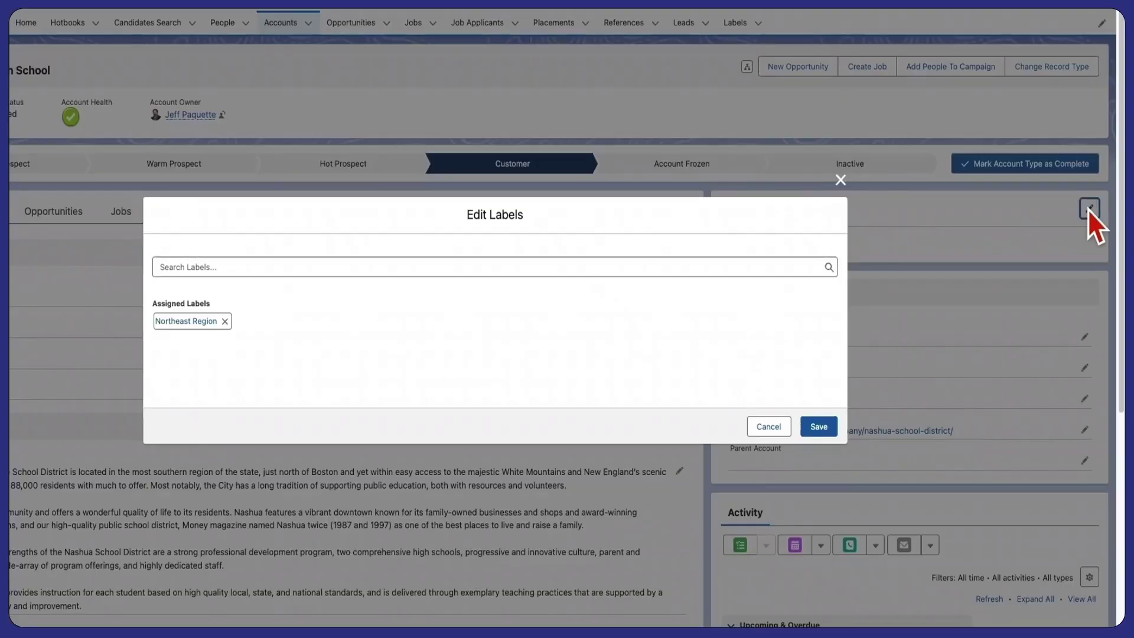
click(536, 266)
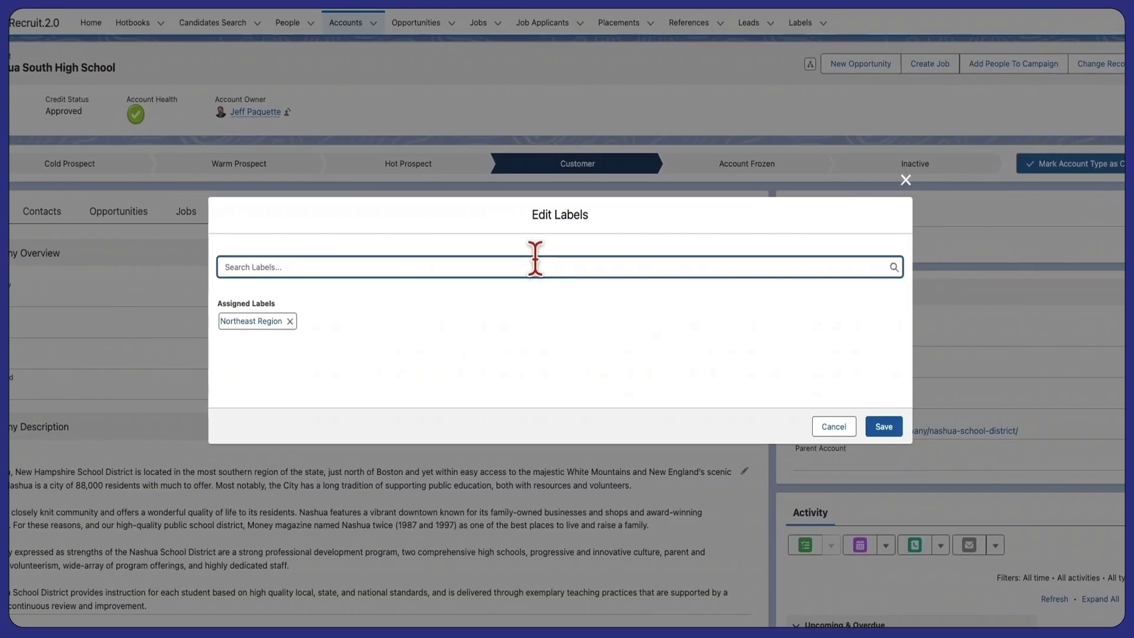
text(Educati)
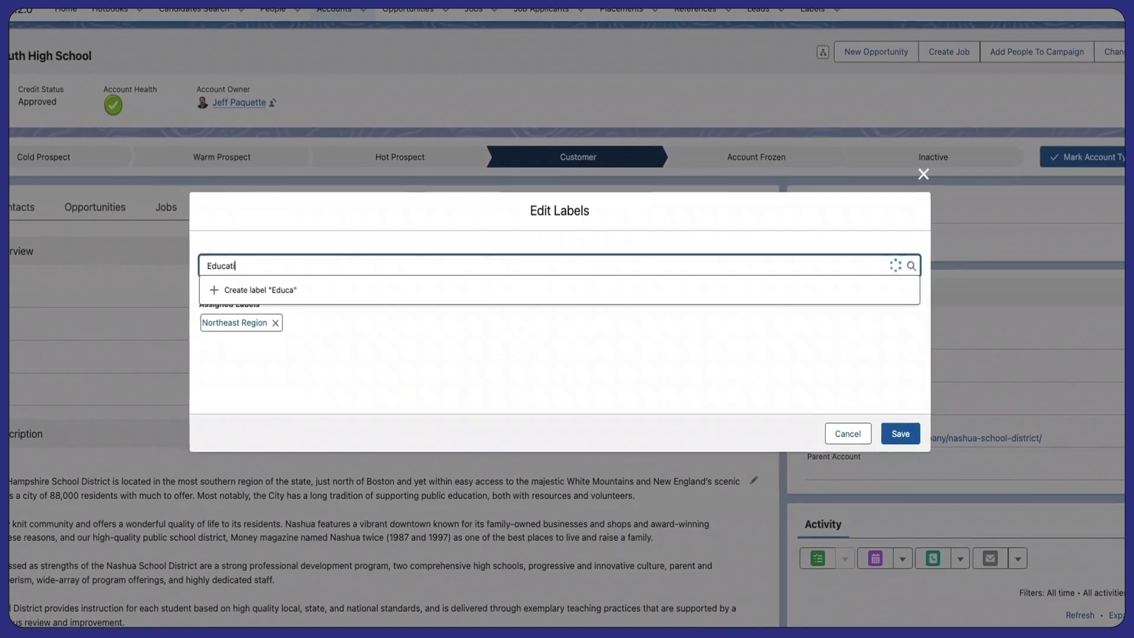
text(on)
click(266, 290)
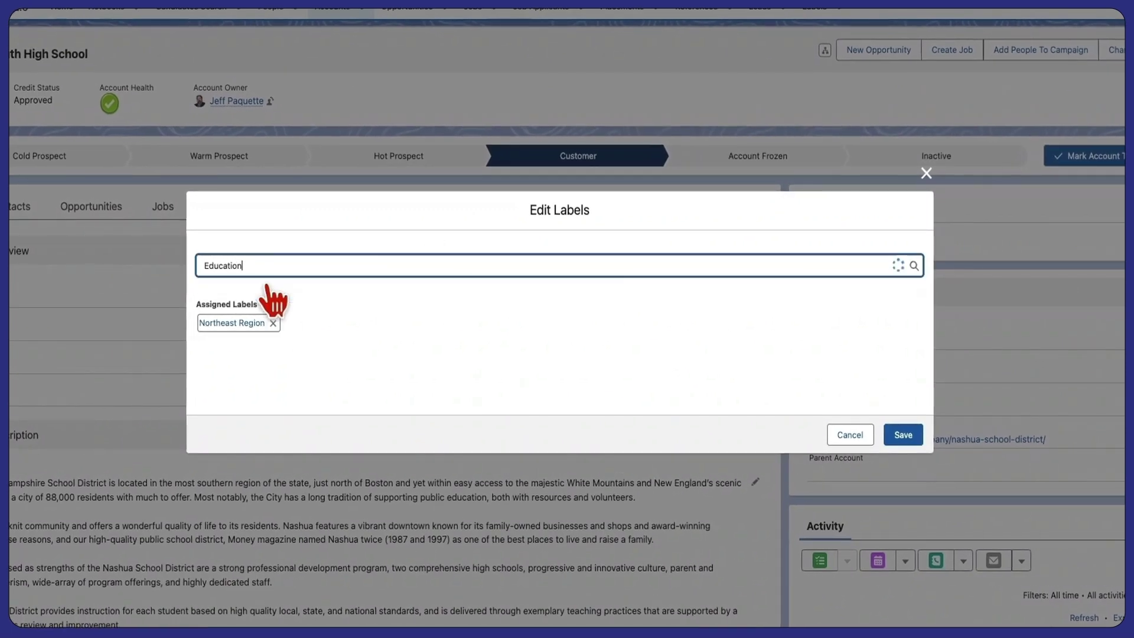
click(903, 435)
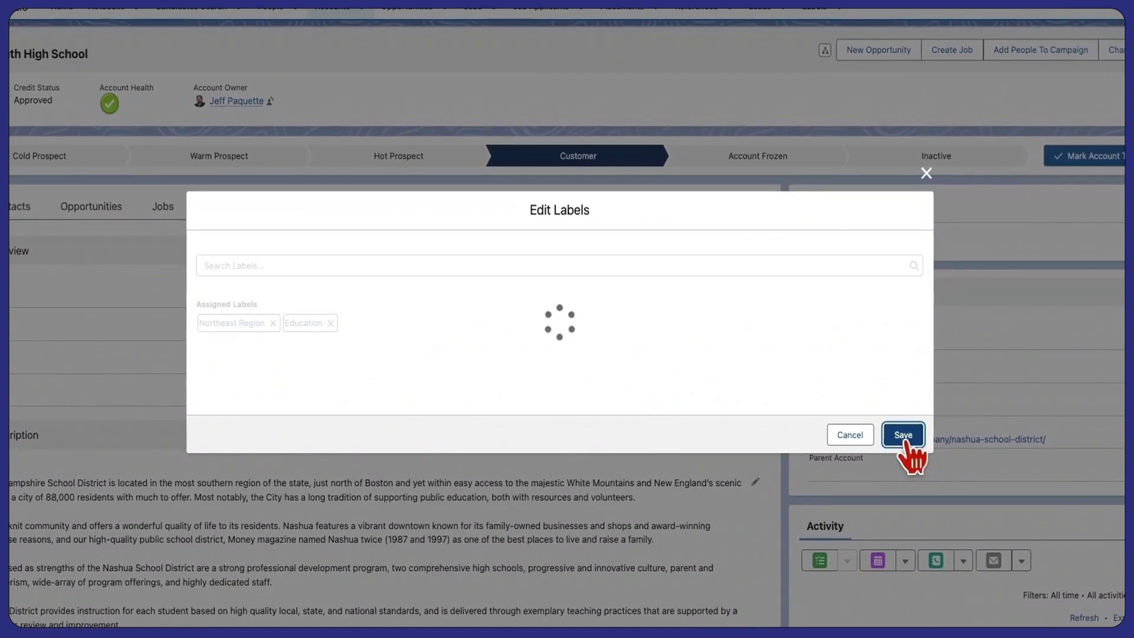
scroll(933, 312, up, 2)
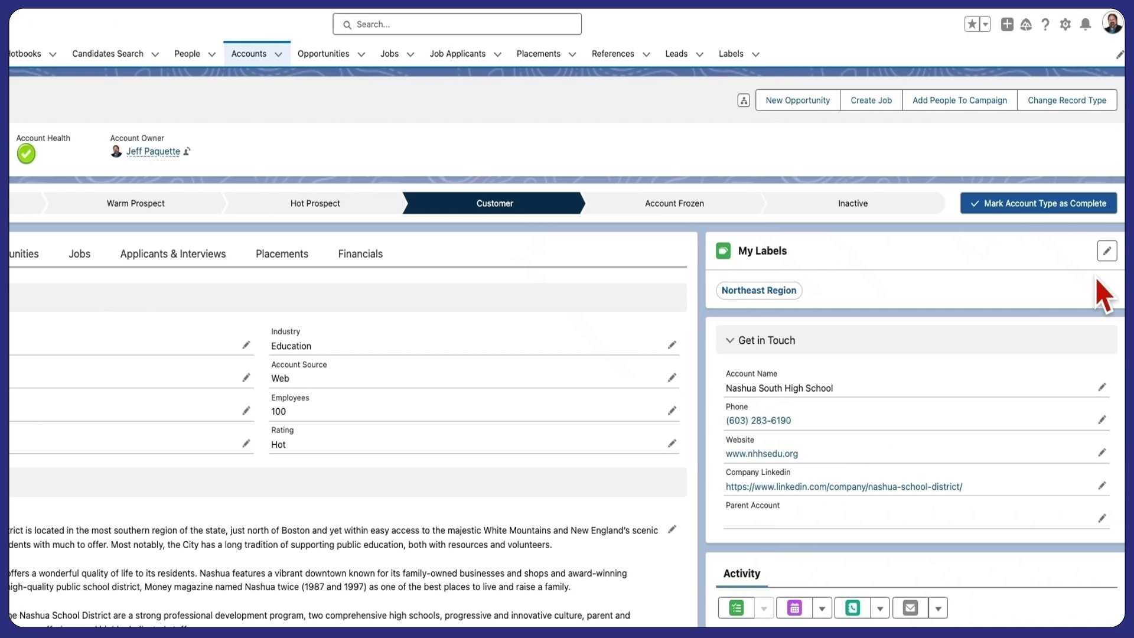
Reopen the account's Edit Labels dialog and start a label search showing recent labels.
click(1087, 252)
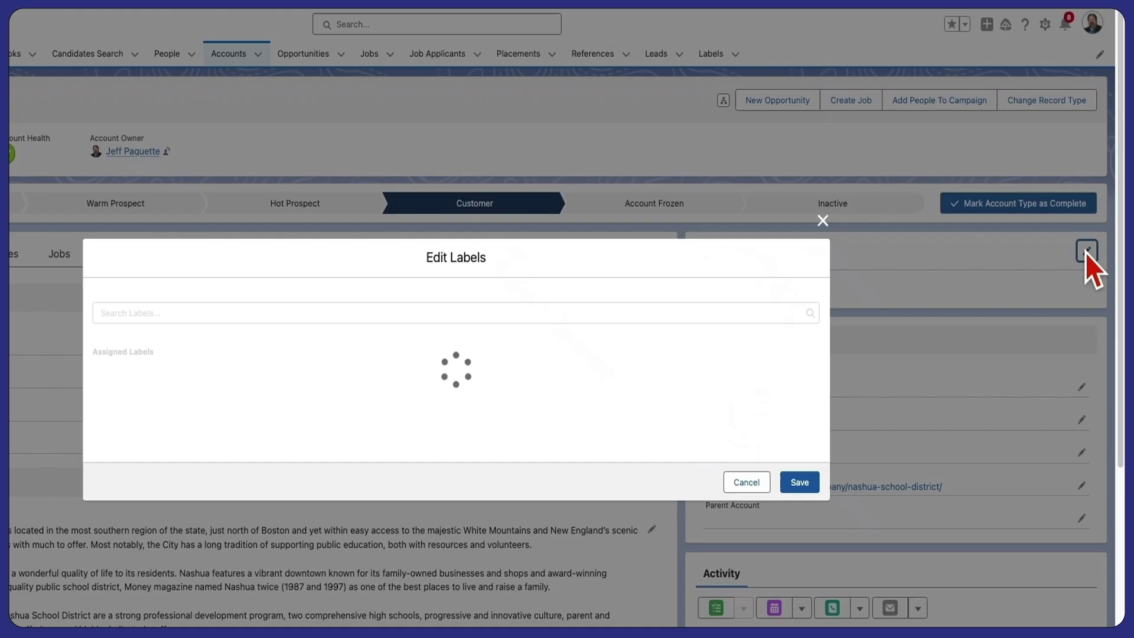
click(429, 313)
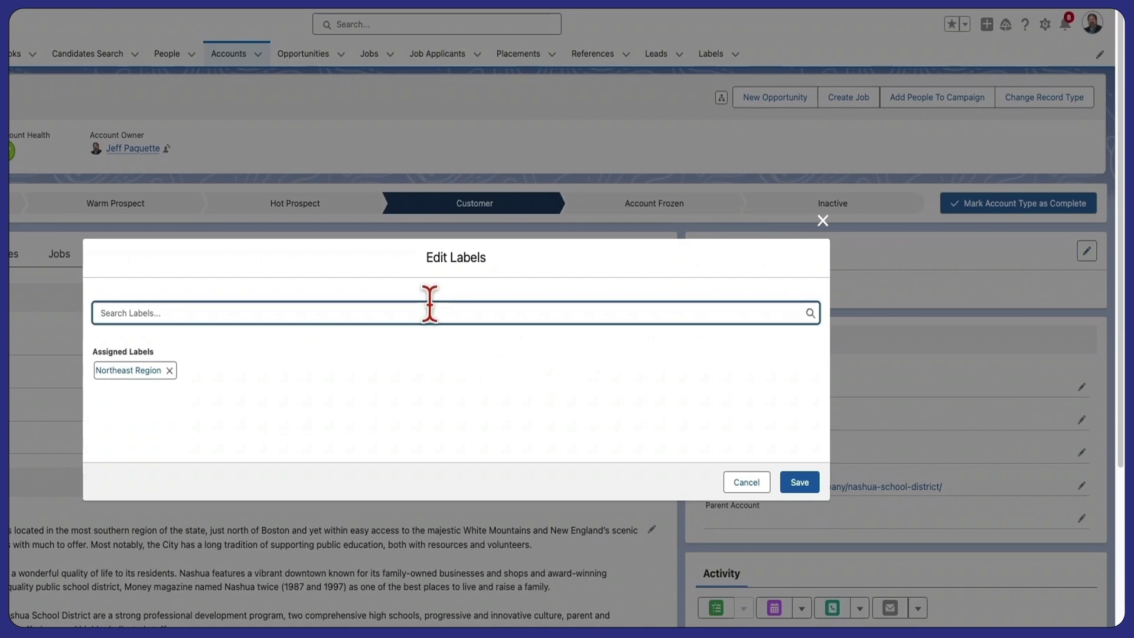
text(Education)
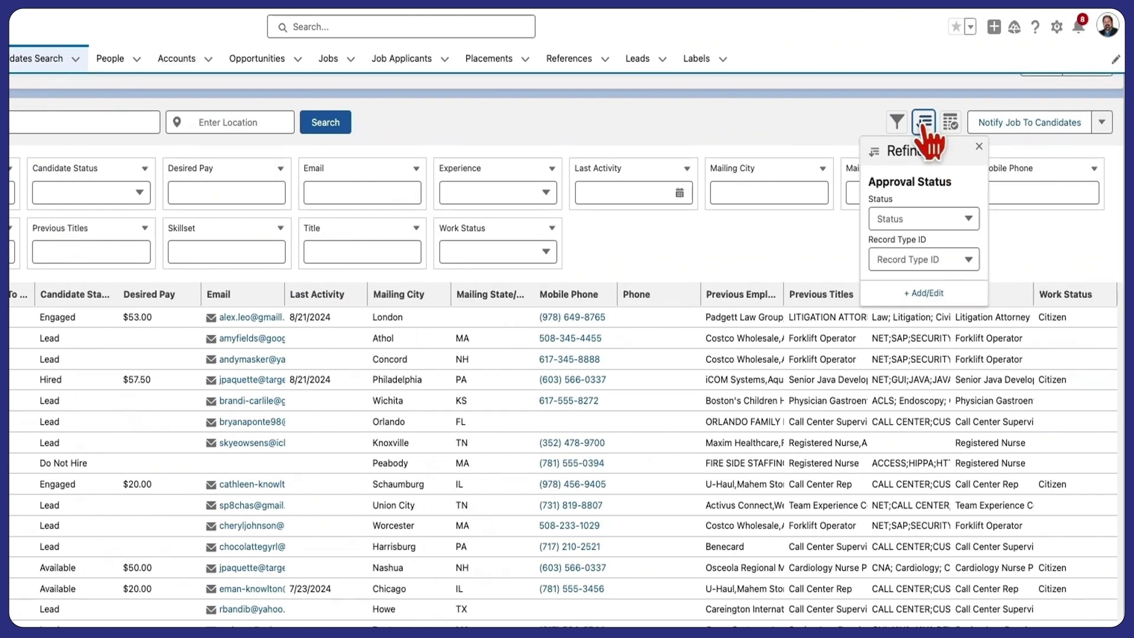
Close the Refine panel on the Candidates Search results table.
click(923, 123)
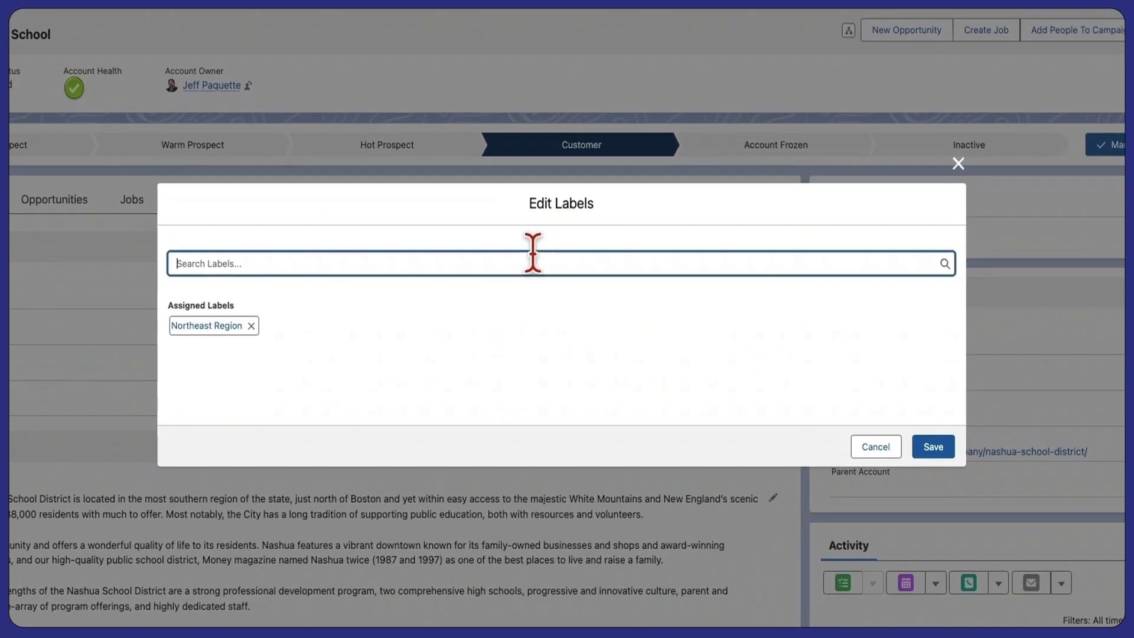
text(Education)
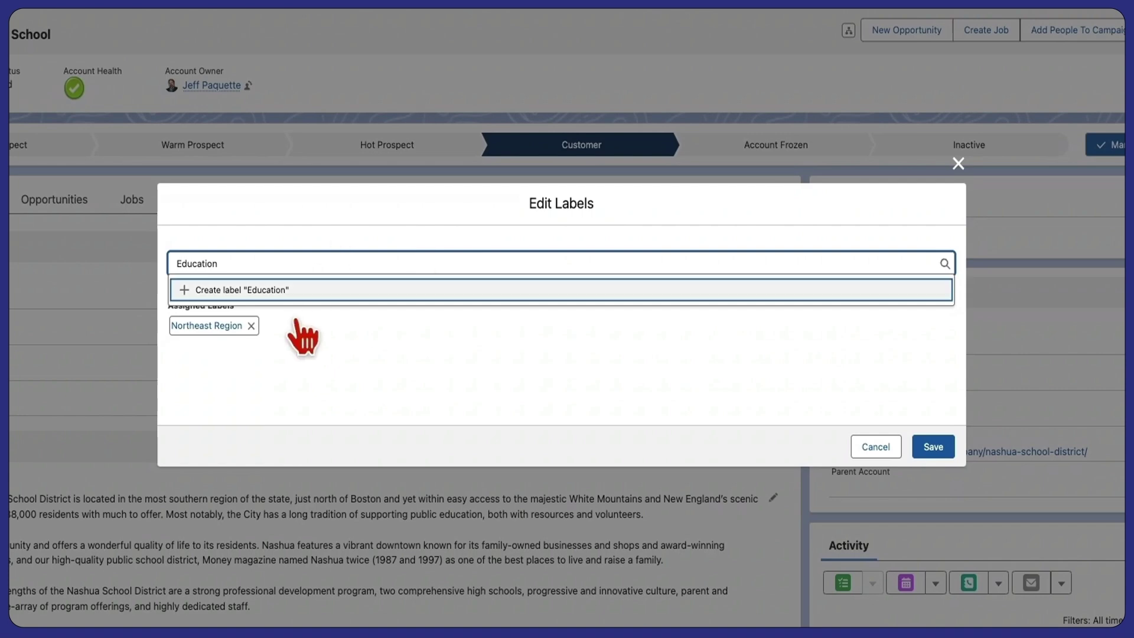
Save the Education label on the school and view its assigned records, listing only Nashua South High School.
click(257, 290)
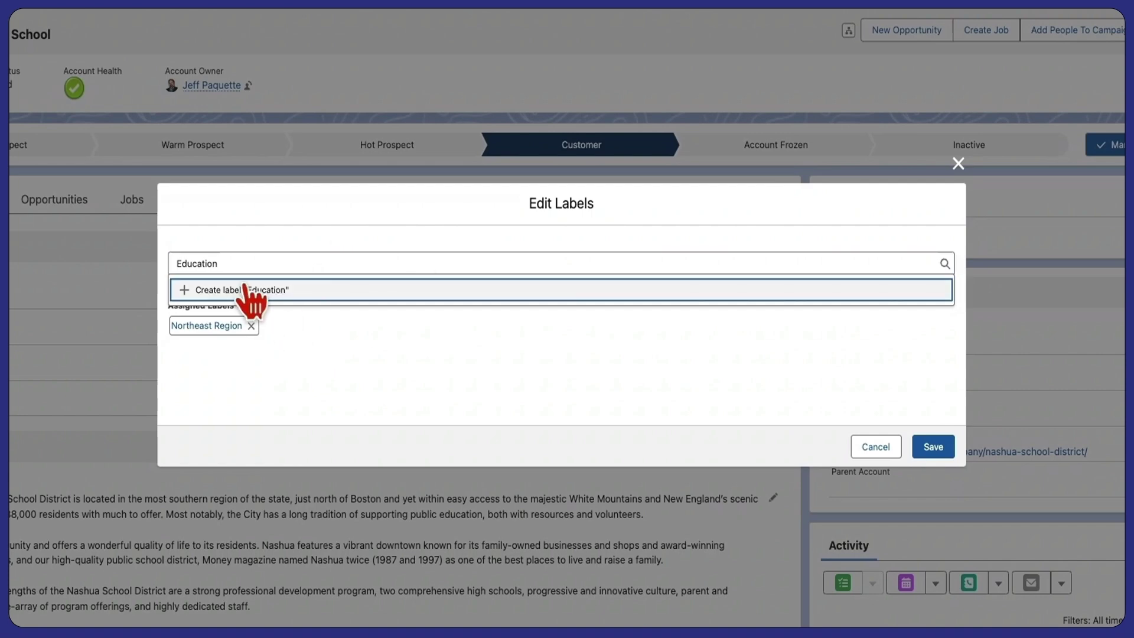
click(933, 447)
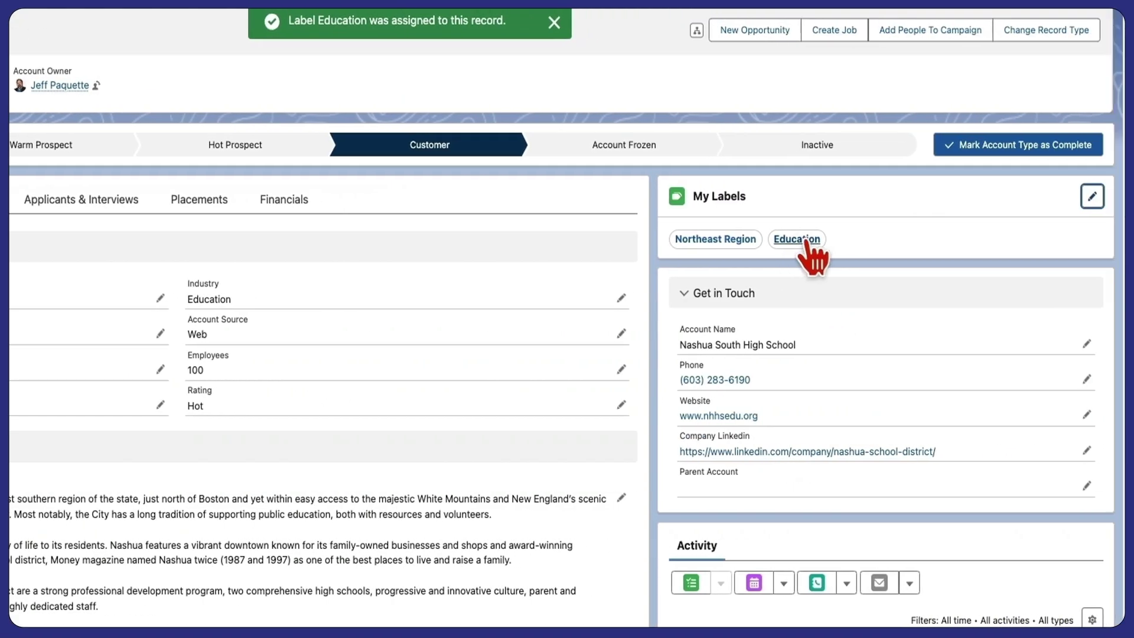
click(797, 239)
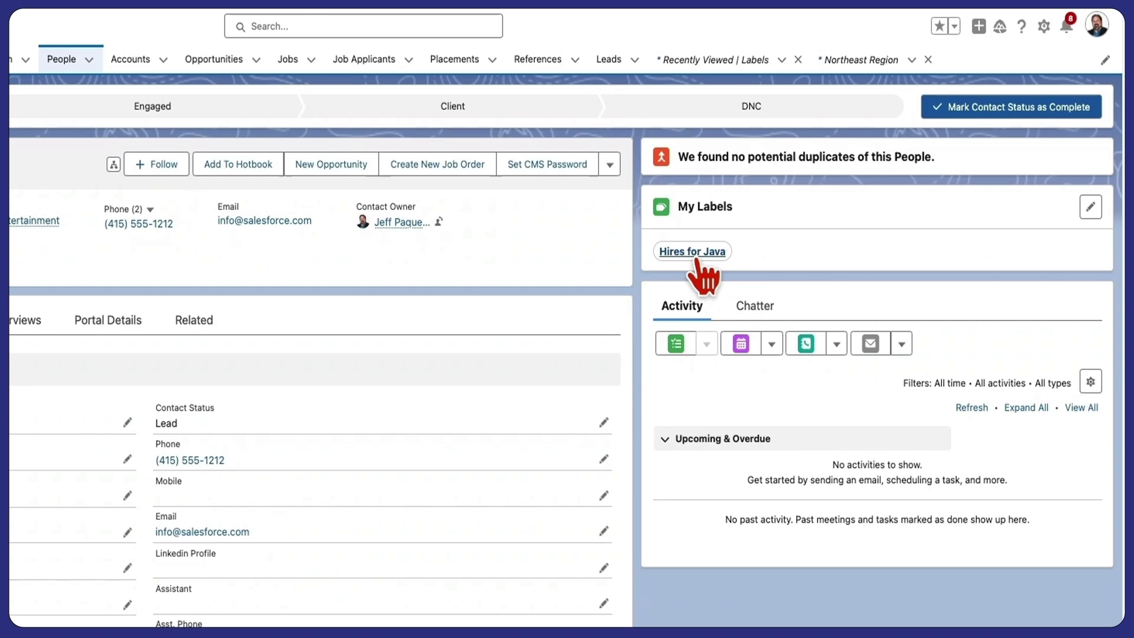
View the Hires for Java label's records, then save a new Golf label on the Global Media & Entertainment contact.
click(692, 251)
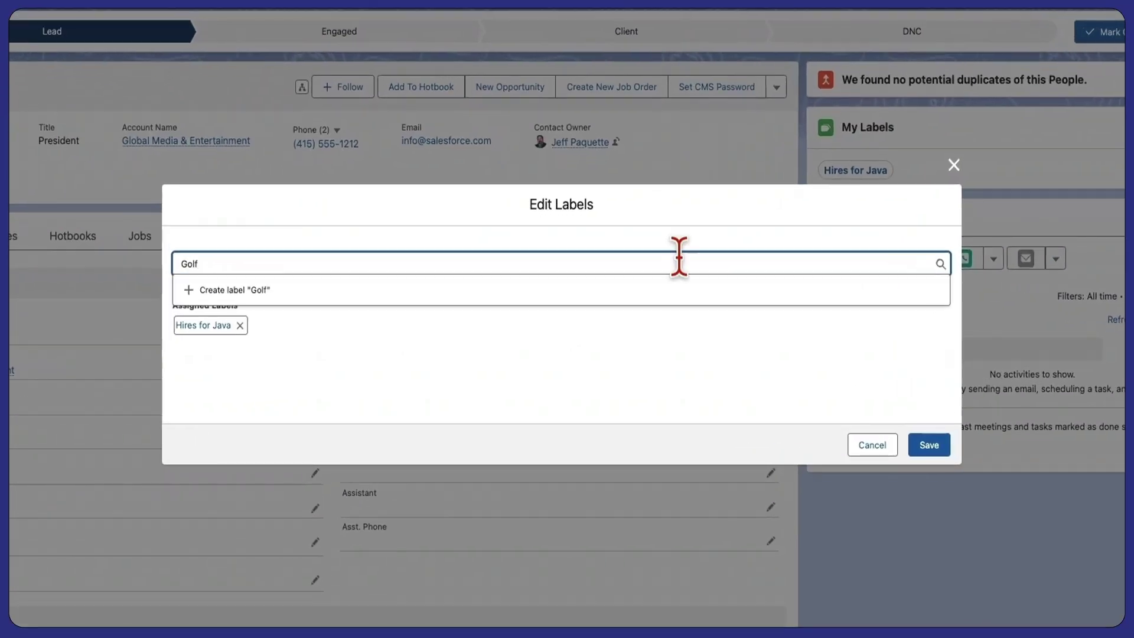
click(468, 290)
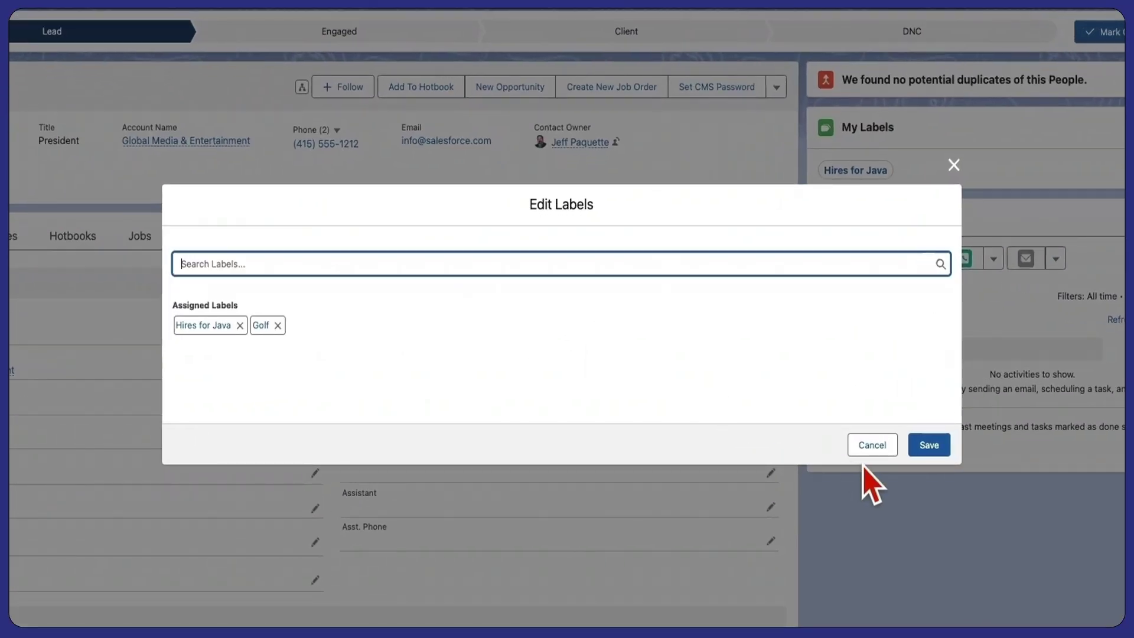
Create and save a Jeff's A List label on the Physician Gastroenterologist candidate via Edit Labels.
click(929, 445)
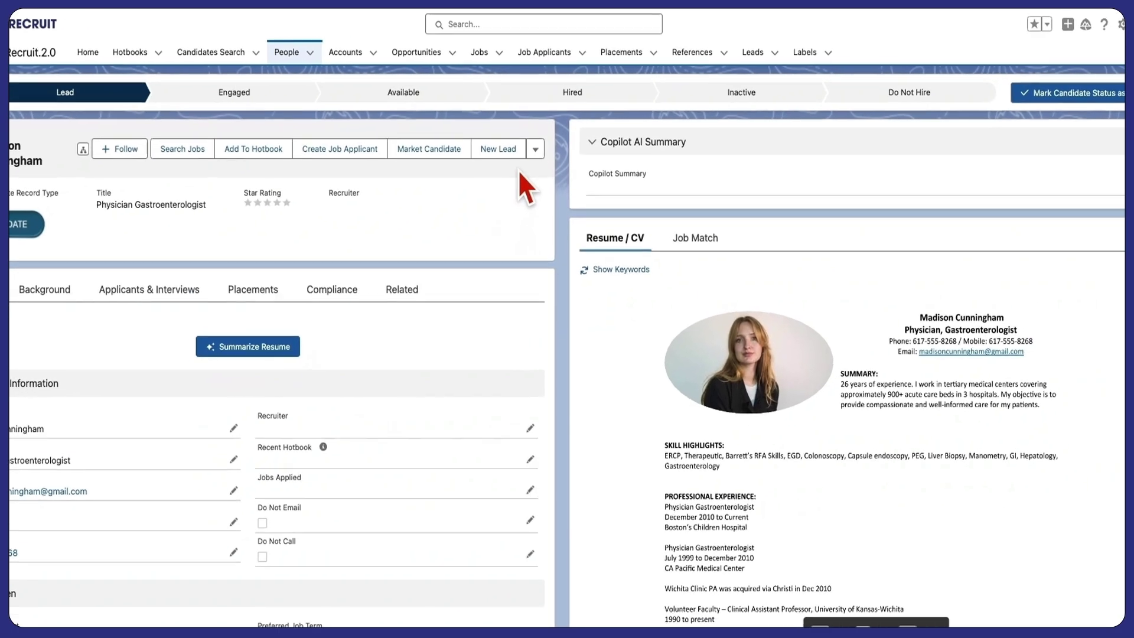
click(537, 137)
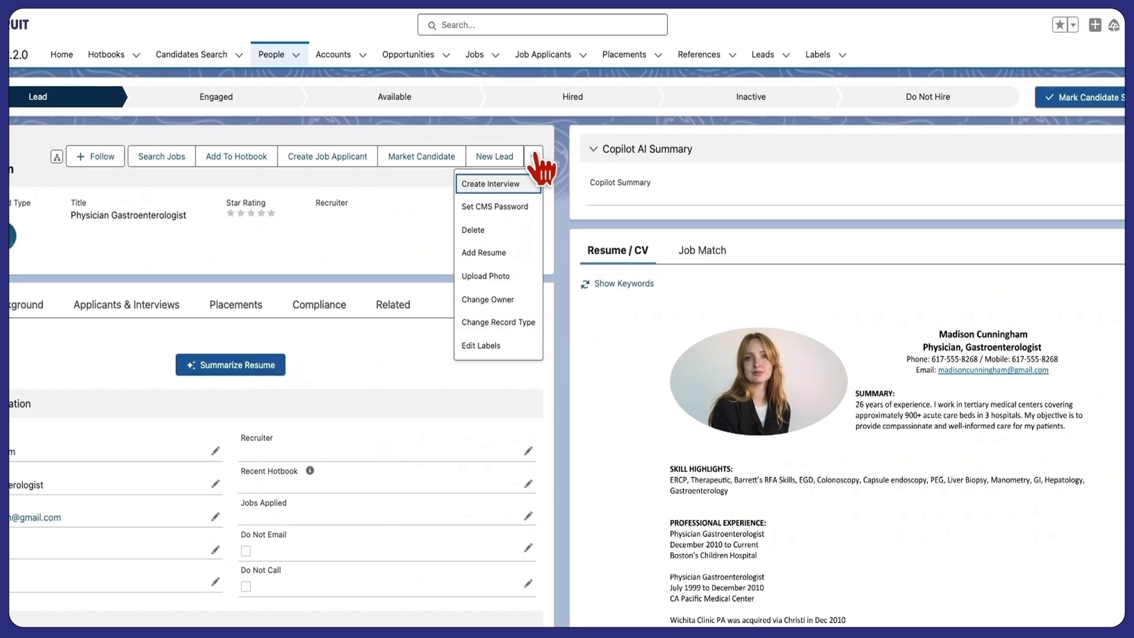
click(510, 345)
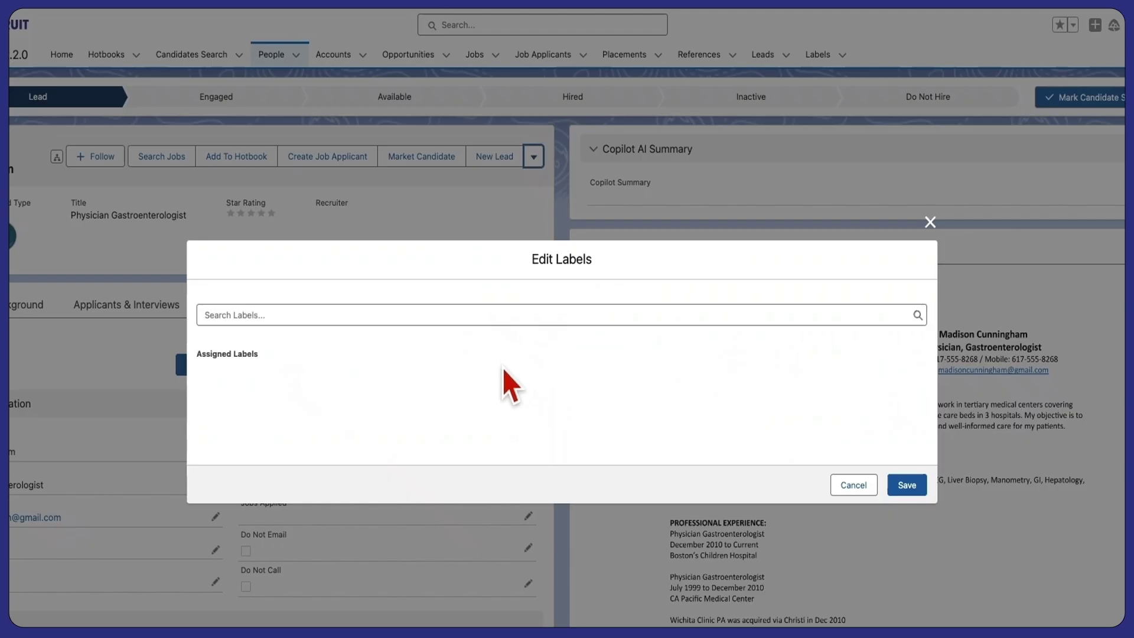
click(480, 315)
text(JEff's A List)
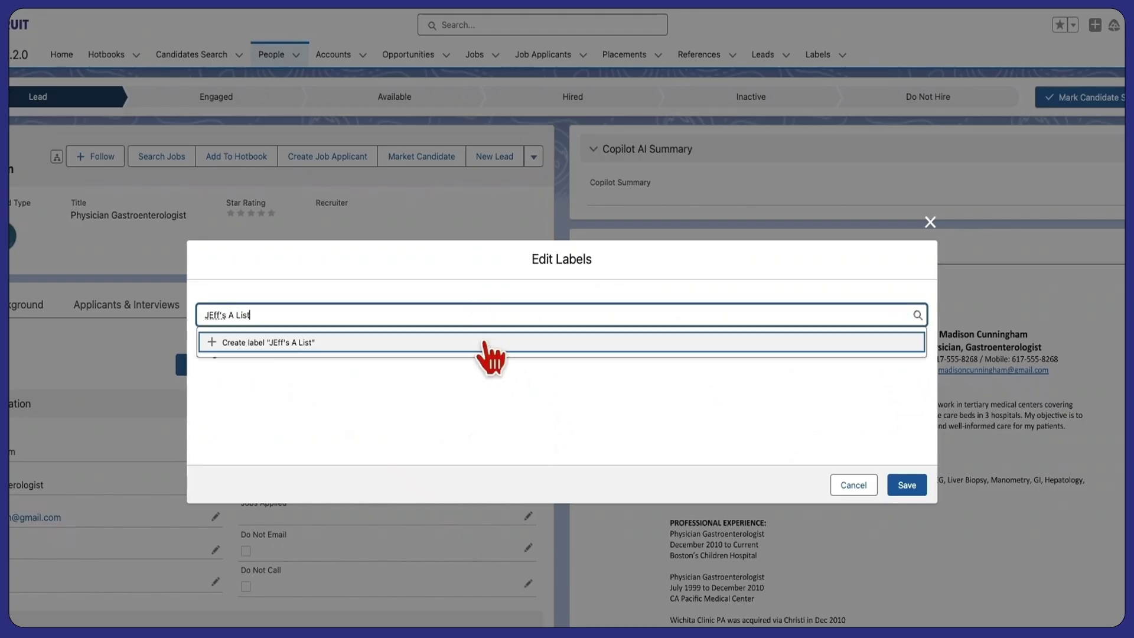
click(488, 344)
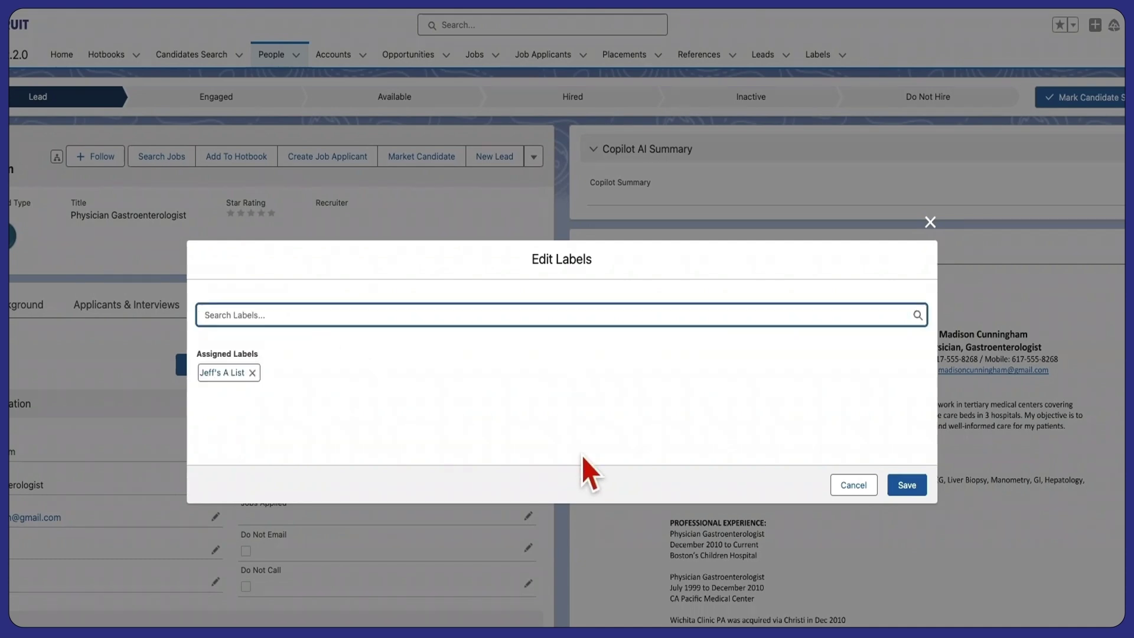
click(907, 485)
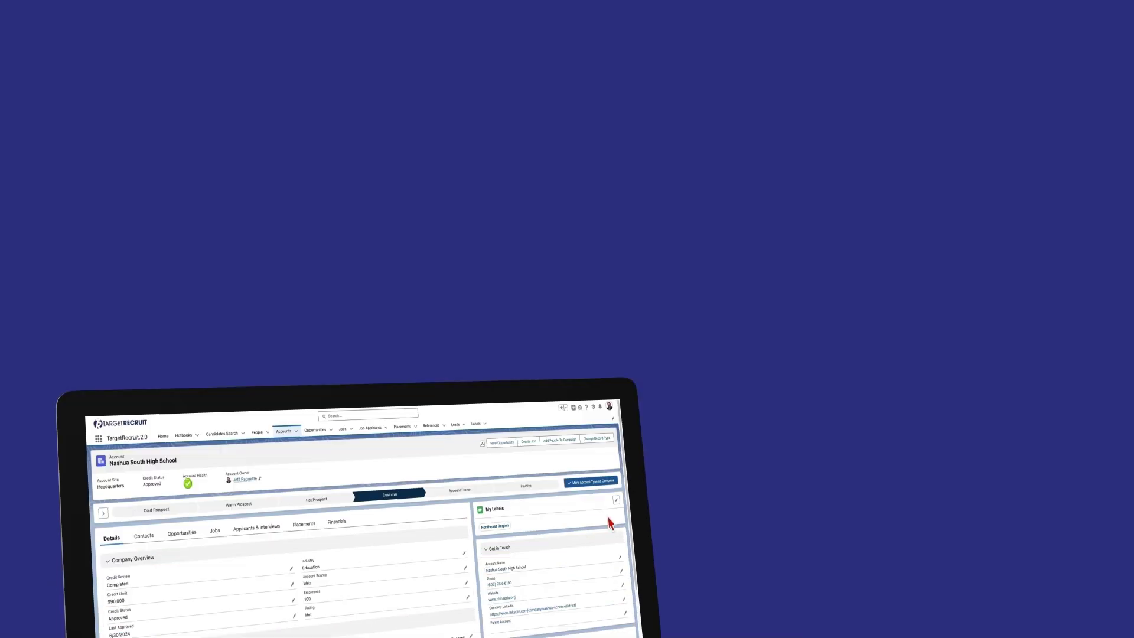